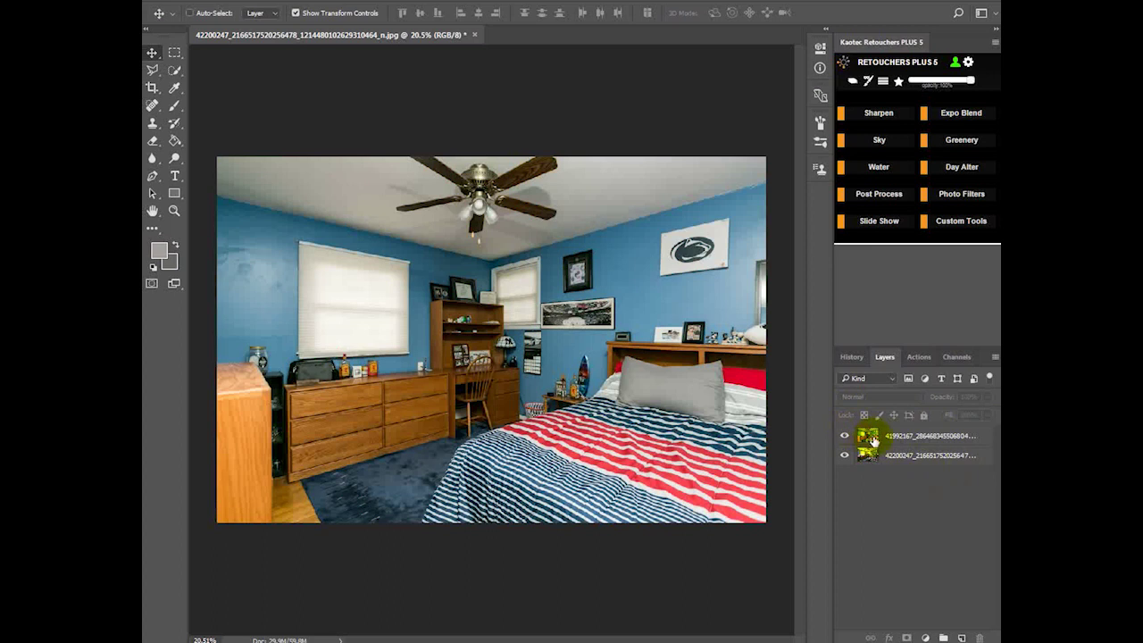
- Open the Expo Blend actions and toggle the upper exposure to compare the two bedroom shots
{"action": "left_click", "coordinate": [971, 116]}
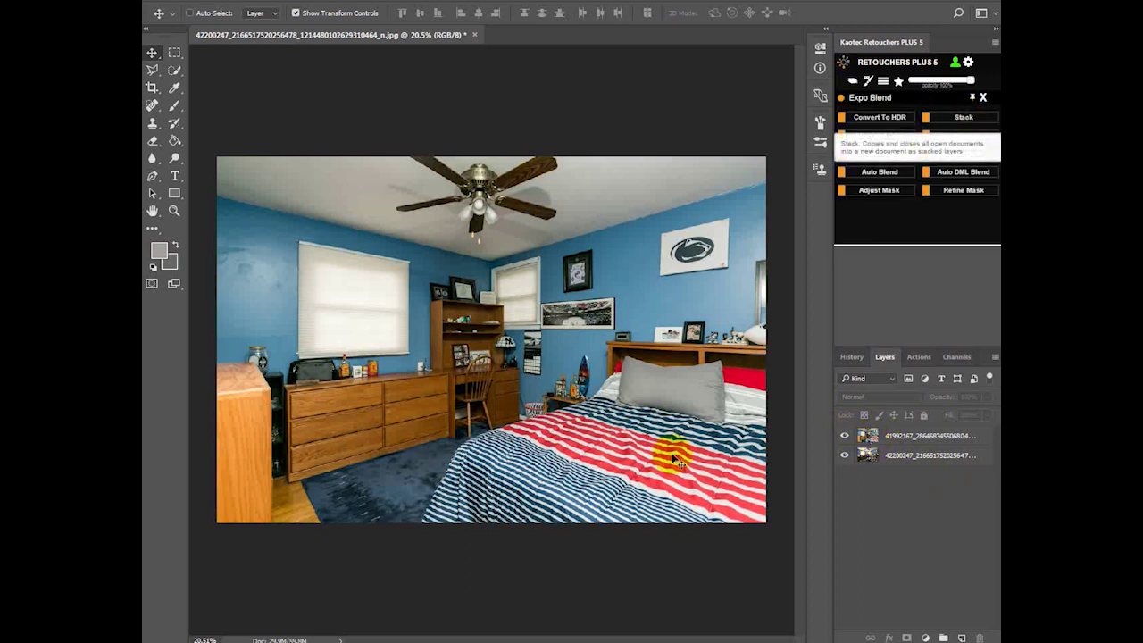
{"action": "left_click", "coordinate": [871, 436]}
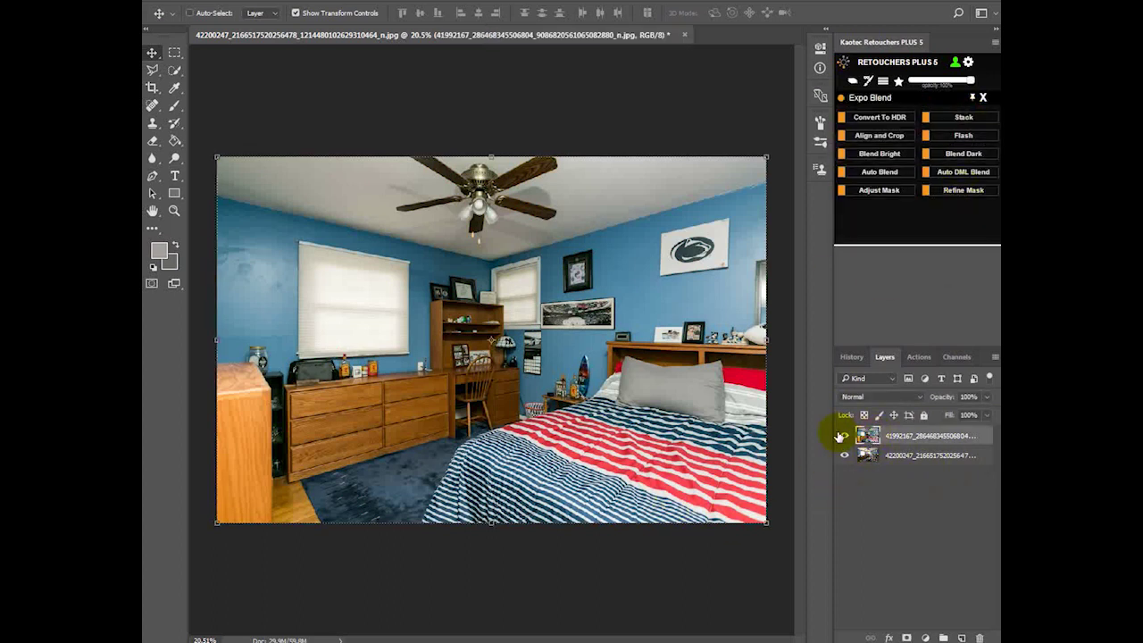
{"action": "left_click", "coordinate": [847, 436]}
{"action": "left_click", "coordinate": [845, 436]}
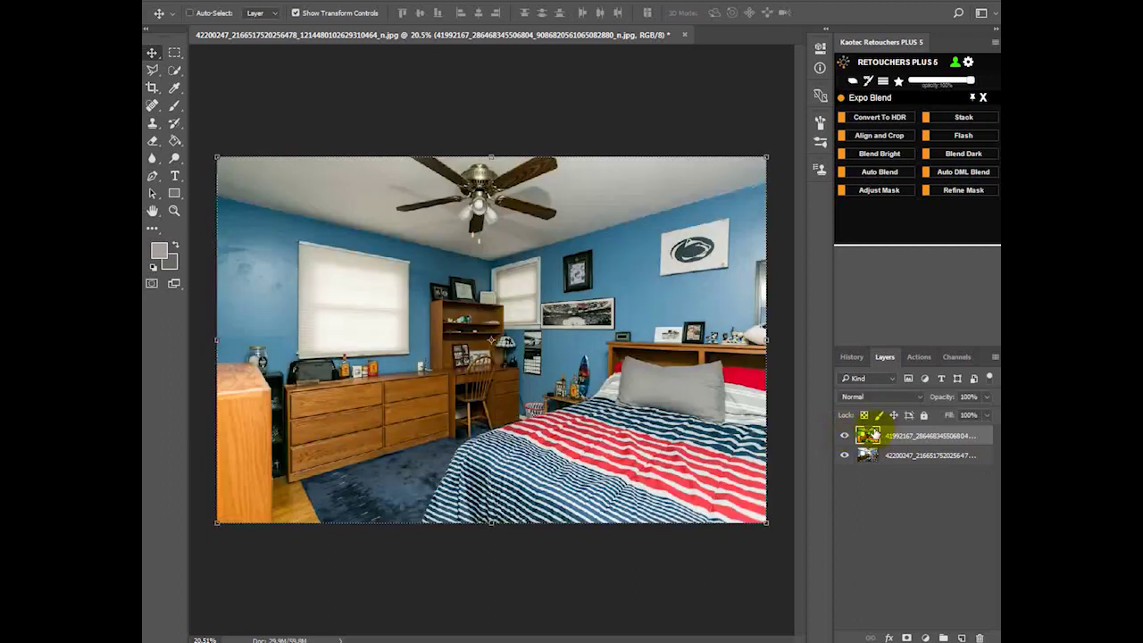
- Drag the brighter exposure beneath so the darker one is on top, then compare again
{"action": "left_click_drag", "start_coordinate": [870, 435], "coordinate": [869, 468]}
{"action": "left_click", "coordinate": [863, 436]}
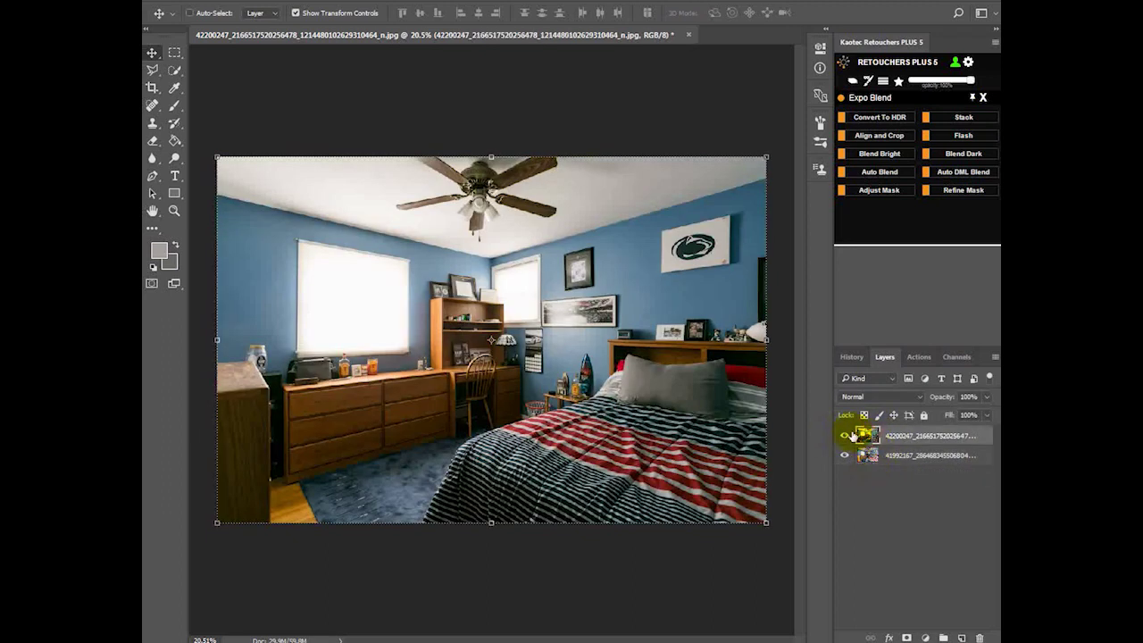
{"action": "left_click", "coordinate": [851, 435]}
{"action": "left_click", "coordinate": [852, 436]}
{"action": "left_click", "coordinate": [845, 434]}
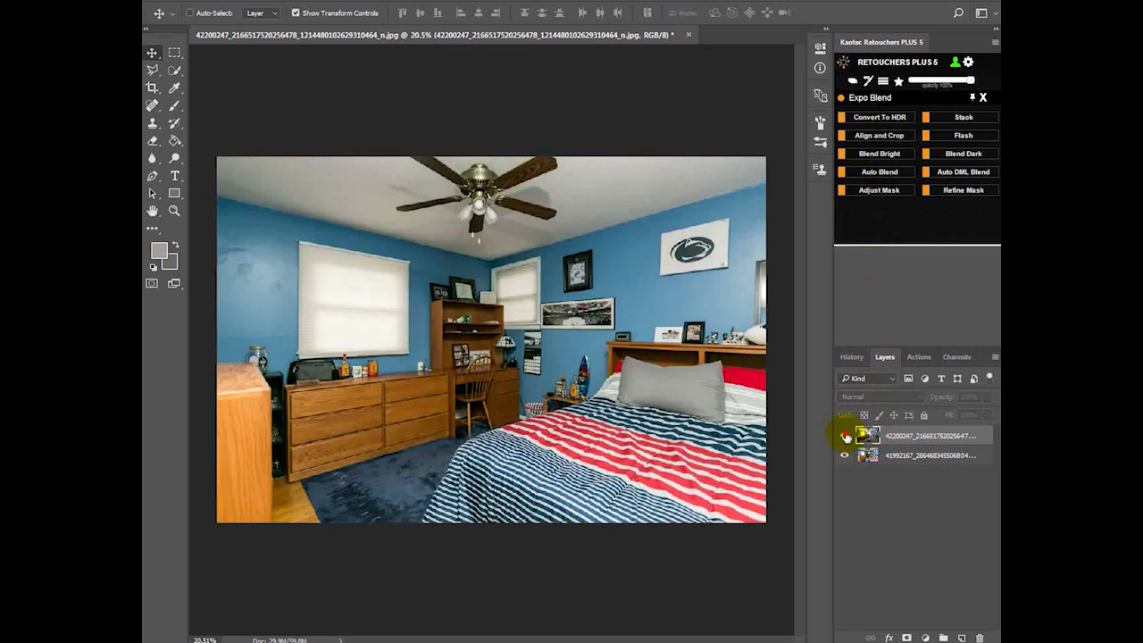
{"action": "left_click", "coordinate": [845, 435]}
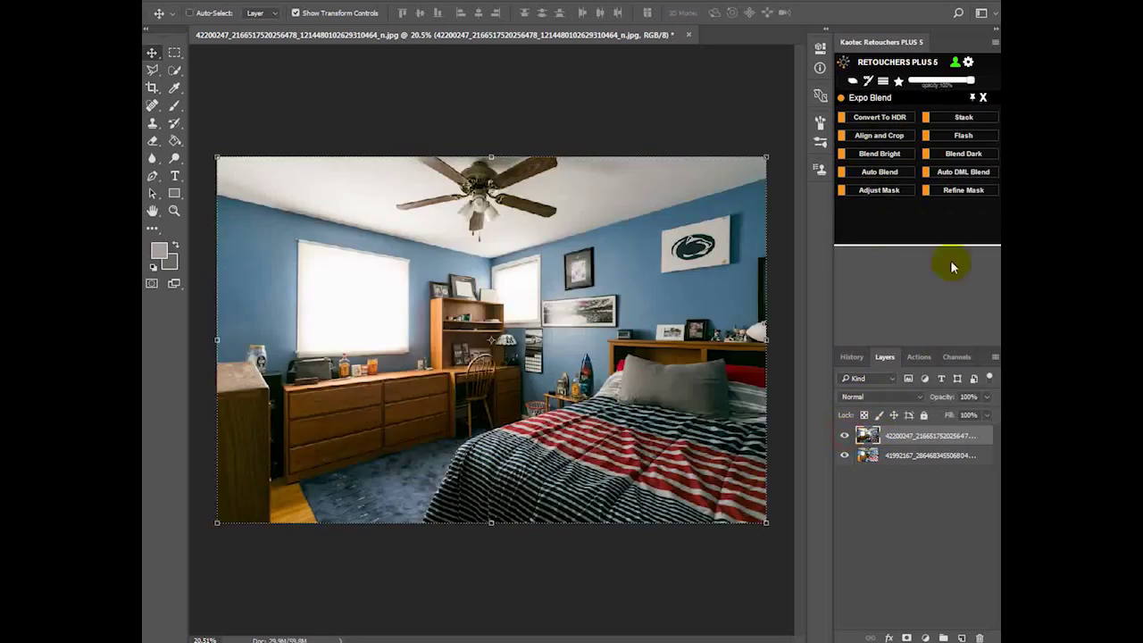
- Run Align and Crop on both exposures, then select only the top layer
{"action": "left_click", "coordinate": [875, 136]}
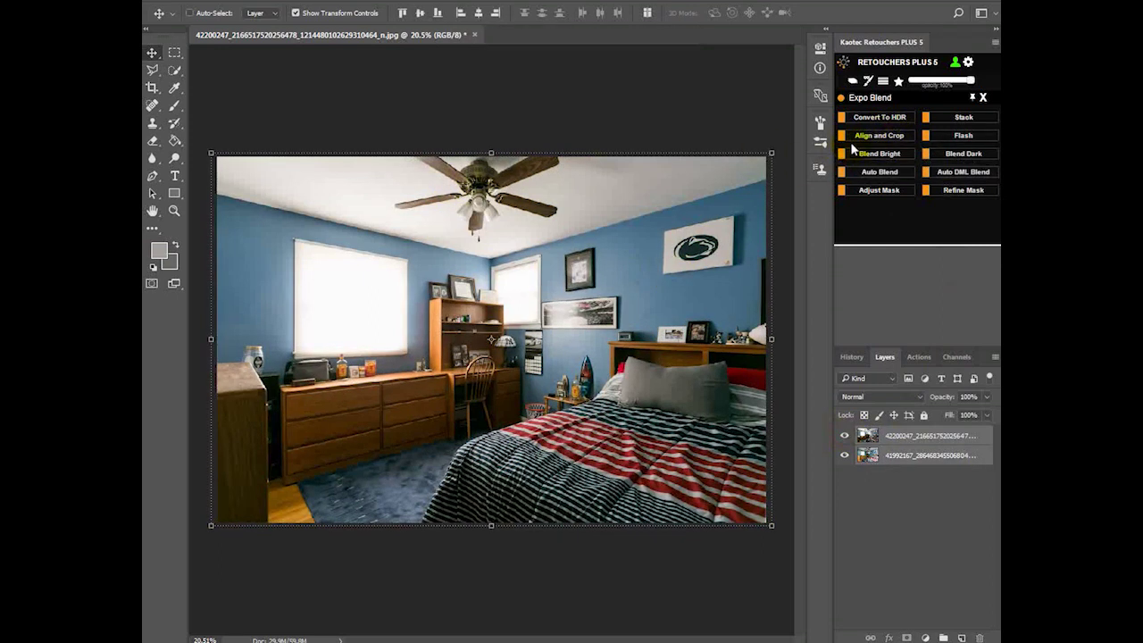
{"action": "left_click", "coordinate": [867, 437]}
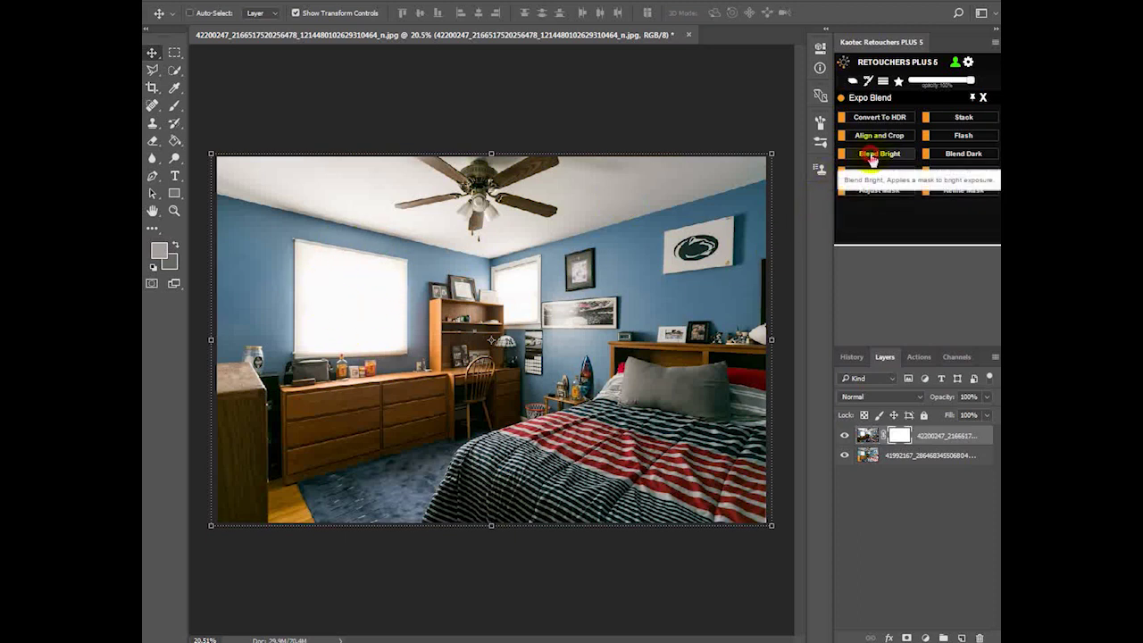
- Apply Blend Bright to the top exposure, then toggle the layer and its mask to compare
{"action": "left_click", "coordinate": [872, 159]}
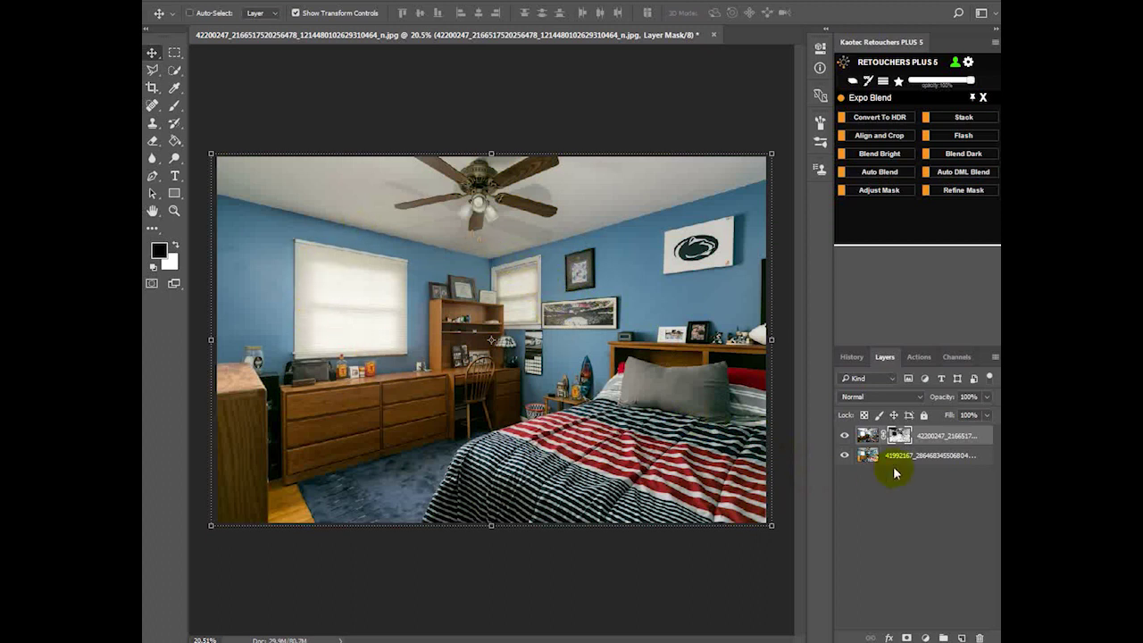
{"action": "left_click", "coordinate": [845, 438]}
{"action": "left_click", "coordinate": [845, 437]}
{"action": "left_click", "coordinate": [844, 438]}
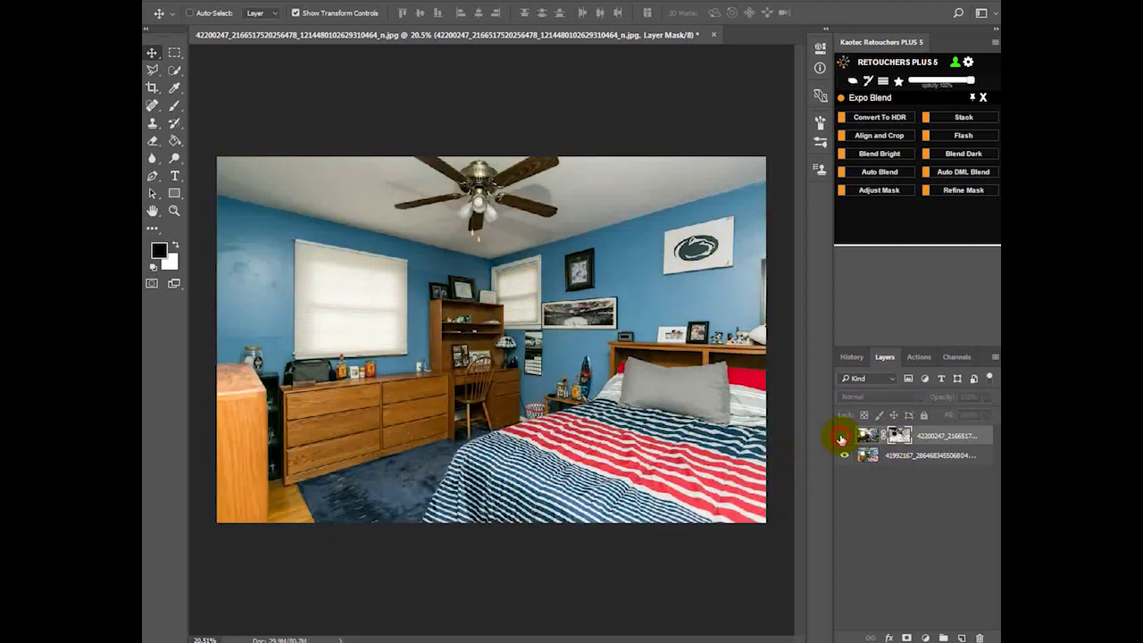
{"action": "left_click", "coordinate": [843, 438]}
{"action": "left_click", "coordinate": [899, 435], "text": "shift"}
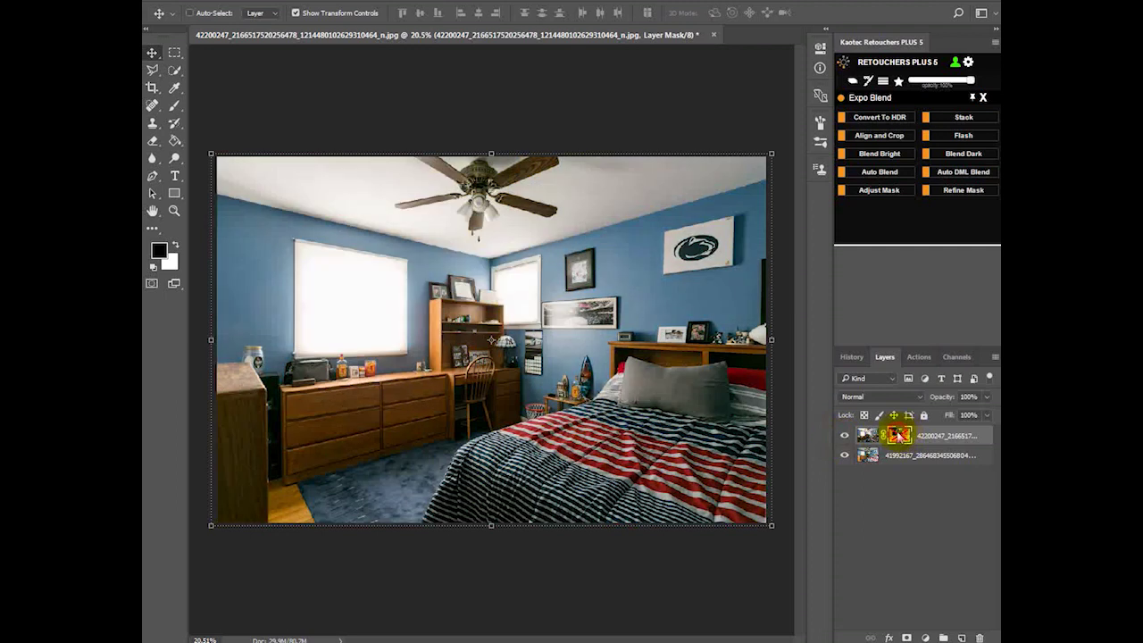
{"action": "left_click", "coordinate": [898, 435], "text": "shift"}
{"action": "left_click", "coordinate": [897, 435], "text": "shift"}
{"action": "left_click", "coordinate": [899, 436], "text": "shift"}
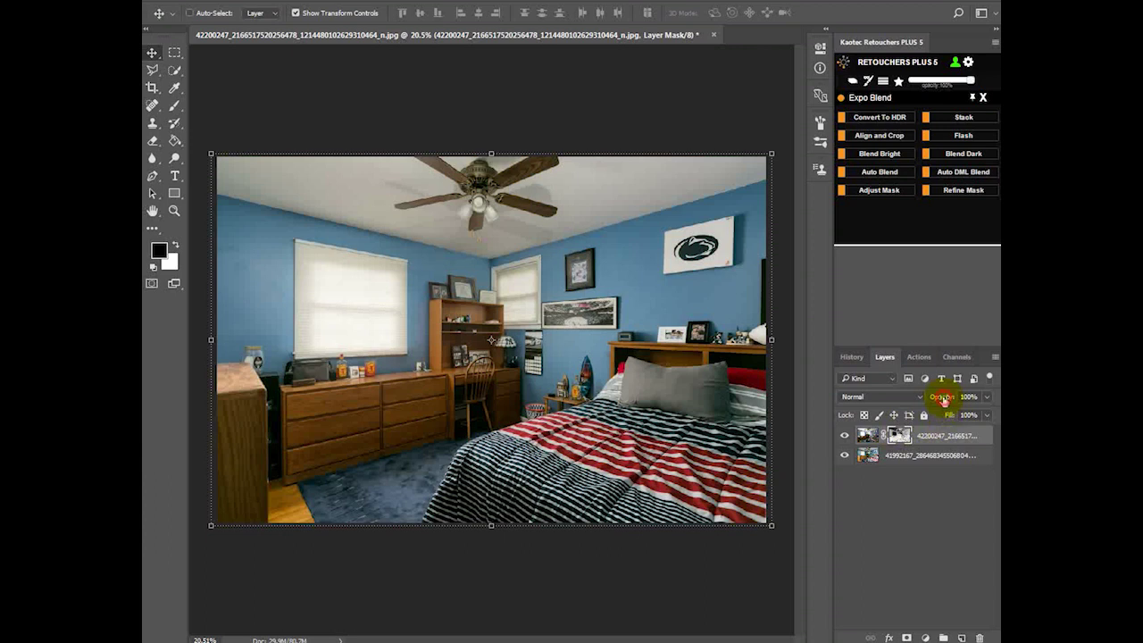
- Drop the top exposure's opacity to 50% and toggle it off and on to judge the blend
{"action": "left_click_drag", "start_coordinate": [929, 402], "coordinate": [916, 399]}
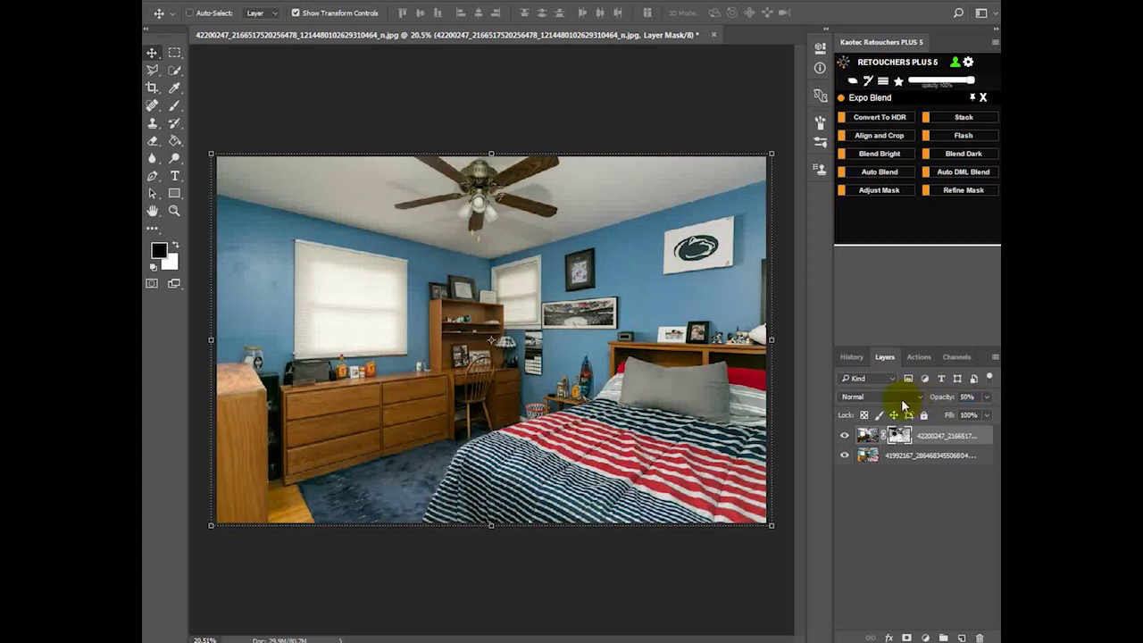
{"action": "left_click", "coordinate": [843, 437]}
{"action": "left_click", "coordinate": [843, 438]}
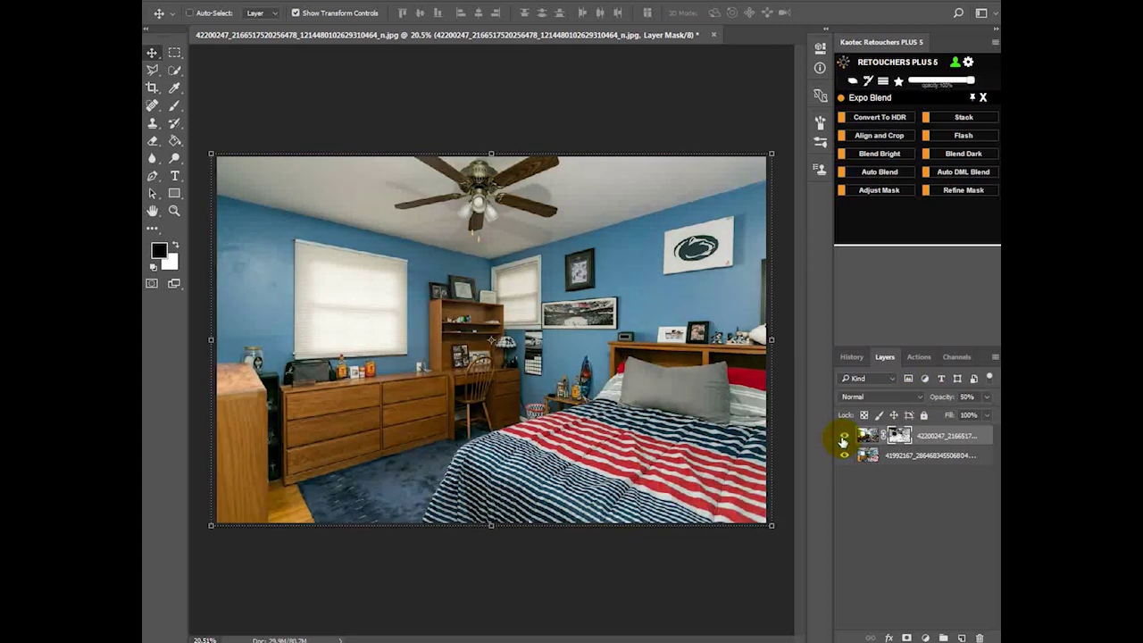
{"action": "left_click", "coordinate": [843, 438]}
{"action": "left_click", "coordinate": [843, 438]}
{"action": "left_click", "coordinate": [843, 440]}
{"action": "left_click", "coordinate": [843, 439]}
- Paint the mask over the chair, desk and hutch with a 600-px brush, adjusting flow
{"action": "left_click", "coordinate": [178, 105]}
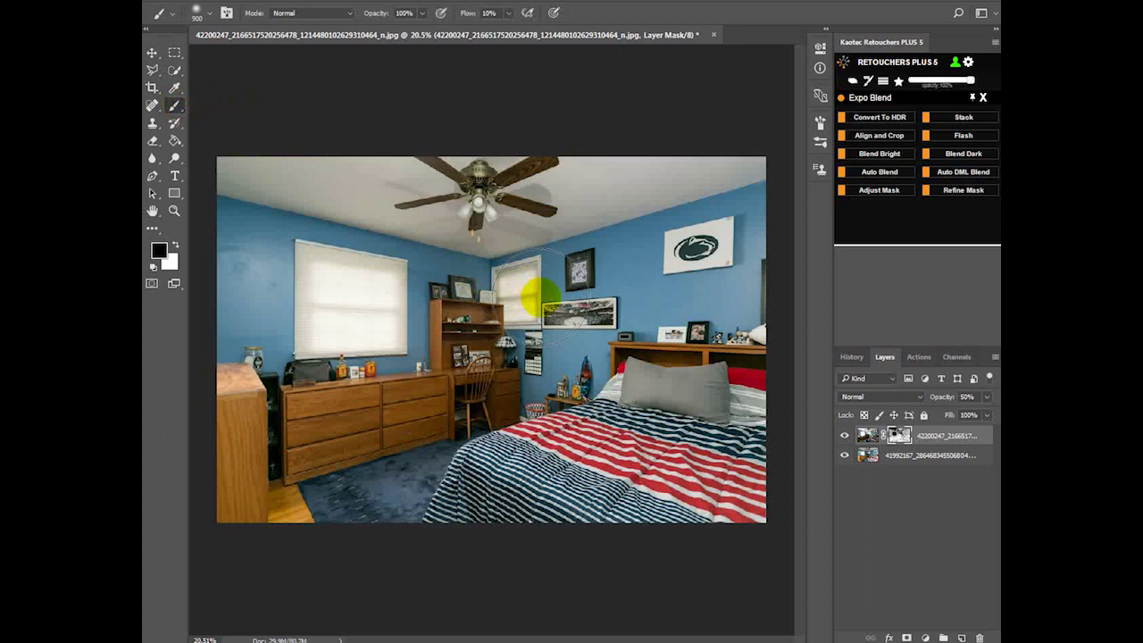
{"action": "mouse_move", "coordinate": [525, 294]}
{"action": "left_mouse_down"}
{"action": "mouse_move", "coordinate": [485, 424]}
{"action": "mouse_move", "coordinate": [527, 397]}
{"action": "mouse_move", "coordinate": [509, 384]}
{"action": "mouse_move", "coordinate": [483, 404]}
{"action": "mouse_move", "coordinate": [523, 392]}
{"action": "mouse_move", "coordinate": [484, 407]}
{"action": "mouse_move", "coordinate": [480, 388]}
{"action": "mouse_move", "coordinate": [514, 365]}
{"action": "mouse_move", "coordinate": [496, 347]}
{"action": "mouse_move", "coordinate": [464, 357]}
{"action": "mouse_move", "coordinate": [495, 361]}
{"action": "mouse_move", "coordinate": [468, 405]}
{"action": "mouse_move", "coordinate": [490, 406]}
{"action": "mouse_move", "coordinate": [435, 430]}
{"action": "mouse_move", "coordinate": [543, 395]}
{"action": "mouse_move", "coordinate": [533, 381]}
{"action": "mouse_move", "coordinate": [483, 406]}
{"action": "left_mouse_up"}
{"action": "key", "text": "bracketleft"}
{"action": "key", "text": "bracketleft"}
{"action": "key", "text": "bracketleft"}
{"action": "mouse_move", "coordinate": [309, 448]}
{"action": "left_mouse_down"}
{"action": "mouse_move", "coordinate": [511, 400]}
{"action": "mouse_move", "coordinate": [519, 381]}
{"action": "mouse_move", "coordinate": [465, 358]}
{"action": "left_mouse_up"}
{"action": "left_click", "coordinate": [506, 15]}
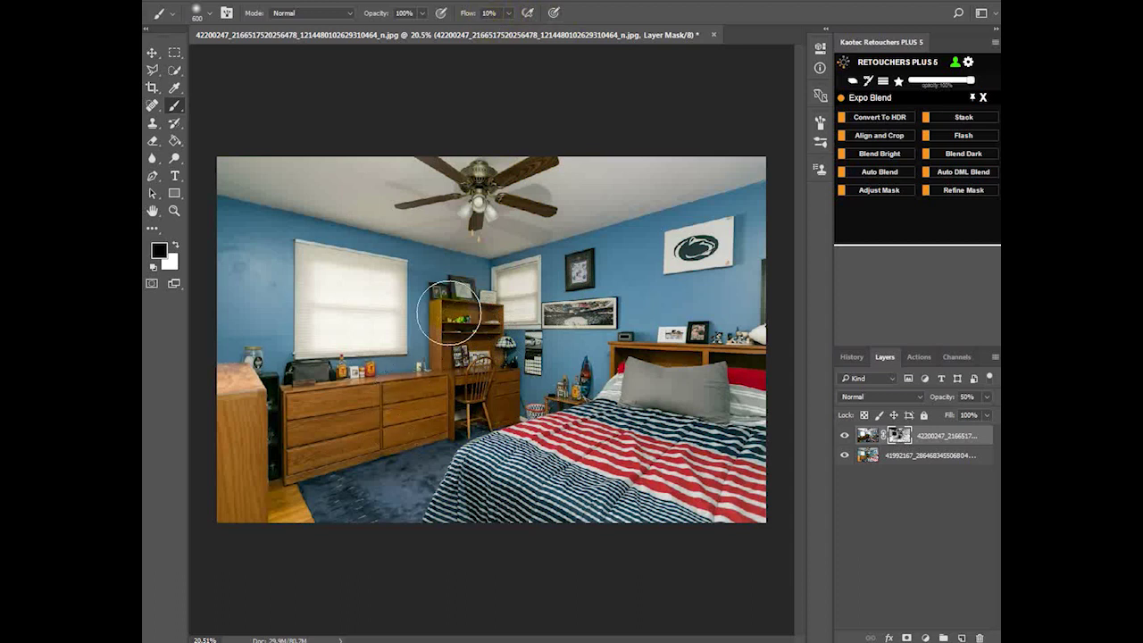
{"action": "mouse_move", "coordinate": [448, 312]}
{"action": "left_mouse_down"}
{"action": "mouse_move", "coordinate": [465, 243]}
{"action": "mouse_move", "coordinate": [266, 193]}
{"action": "left_mouse_up"}
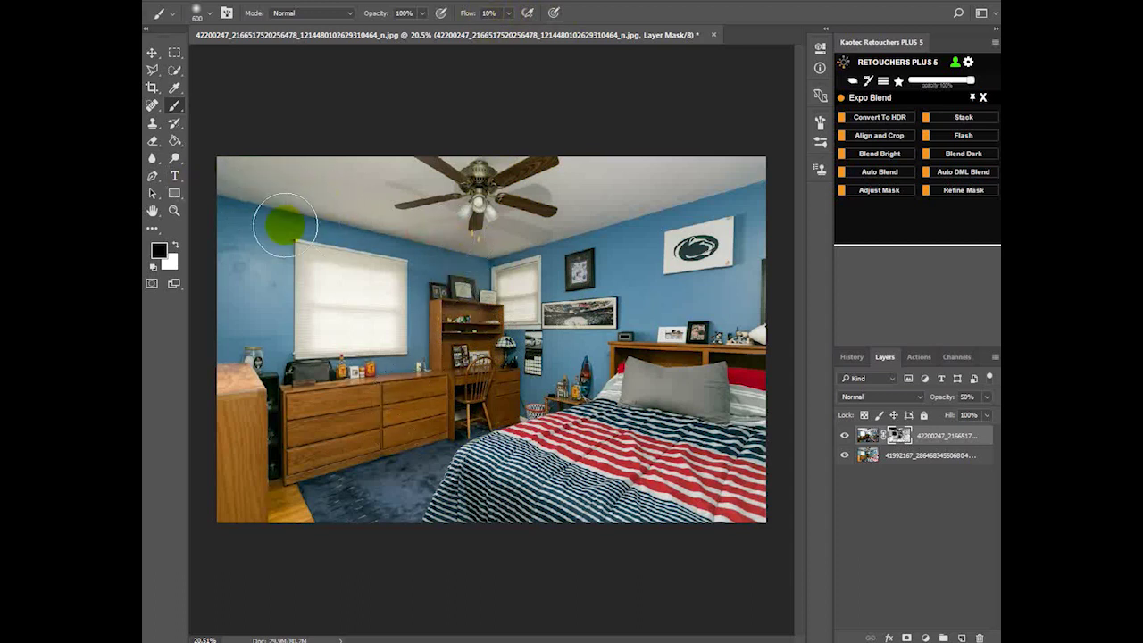
- Paint the ceiling toward the fan in white, then the bed and left wall in black
{"action": "key", "text": "x"}
{"action": "mouse_move", "coordinate": [289, 197]}
{"action": "left_mouse_down"}
{"action": "mouse_move", "coordinate": [225, 180]}
{"action": "mouse_move", "coordinate": [480, 236]}
{"action": "mouse_move", "coordinate": [268, 173]}
{"action": "mouse_move", "coordinate": [566, 217]}
{"action": "mouse_move", "coordinate": [615, 215]}
{"action": "mouse_move", "coordinate": [568, 204]}
{"action": "mouse_move", "coordinate": [653, 206]}
{"action": "mouse_move", "coordinate": [658, 193]}
{"action": "mouse_move", "coordinate": [496, 210]}
{"action": "mouse_move", "coordinate": [369, 175]}
{"action": "mouse_move", "coordinate": [495, 211]}
{"action": "mouse_move", "coordinate": [481, 183]}
{"action": "mouse_move", "coordinate": [356, 204]}
{"action": "mouse_move", "coordinate": [231, 165]}
{"action": "mouse_move", "coordinate": [217, 178]}
{"action": "mouse_move", "coordinate": [251, 205]}
{"action": "mouse_move", "coordinate": [487, 257]}
{"action": "mouse_move", "coordinate": [423, 237]}
{"action": "mouse_move", "coordinate": [311, 351]}
{"action": "mouse_move", "coordinate": [385, 453]}
{"action": "mouse_move", "coordinate": [541, 456]}
{"action": "mouse_move", "coordinate": [378, 515]}
{"action": "mouse_move", "coordinate": [450, 521]}
{"action": "mouse_move", "coordinate": [411, 533]}
{"action": "mouse_move", "coordinate": [413, 516]}
{"action": "mouse_move", "coordinate": [369, 532]}
{"action": "mouse_move", "coordinate": [420, 526]}
{"action": "mouse_move", "coordinate": [411, 516]}
{"action": "mouse_move", "coordinate": [577, 539]}
{"action": "mouse_move", "coordinate": [510, 522]}
{"action": "mouse_move", "coordinate": [592, 558]}
{"action": "mouse_move", "coordinate": [609, 500]}
{"action": "mouse_move", "coordinate": [667, 488]}
{"action": "mouse_move", "coordinate": [721, 428]}
{"action": "left_mouse_up"}
{"action": "key", "text": "x"}
{"action": "mouse_move", "coordinate": [744, 371]}
{"action": "left_mouse_down"}
{"action": "mouse_move", "coordinate": [648, 371]}
{"action": "mouse_move", "coordinate": [674, 470]}
{"action": "mouse_move", "coordinate": [797, 502]}
{"action": "mouse_move", "coordinate": [731, 392]}
{"action": "mouse_move", "coordinate": [740, 469]}
{"action": "mouse_move", "coordinate": [568, 465]}
{"action": "mouse_move", "coordinate": [468, 496]}
{"action": "mouse_move", "coordinate": [570, 538]}
{"action": "mouse_move", "coordinate": [326, 505]}
{"action": "mouse_move", "coordinate": [378, 461]}
{"action": "mouse_move", "coordinate": [382, 432]}
{"action": "mouse_move", "coordinate": [329, 435]}
{"action": "mouse_move", "coordinate": [300, 465]}
{"action": "mouse_move", "coordinate": [267, 433]}
{"action": "mouse_move", "coordinate": [263, 381]}
{"action": "mouse_move", "coordinate": [231, 351]}
{"action": "mouse_move", "coordinate": [262, 220]}
{"action": "mouse_move", "coordinate": [248, 194]}
{"action": "left_mouse_up"}
{"action": "key", "text": "x"}
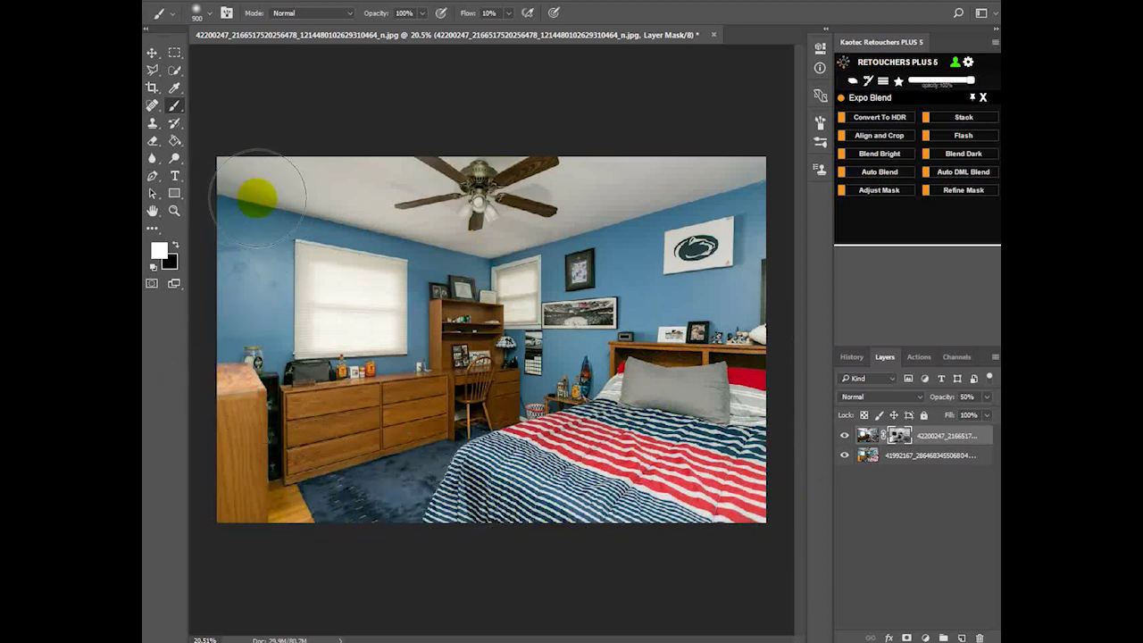
{"action": "key", "text": "x"}
{"action": "mouse_move", "coordinate": [261, 294]}
{"action": "left_mouse_down"}
{"action": "mouse_move", "coordinate": [297, 305]}
{"action": "mouse_move", "coordinate": [301, 288]}
{"action": "mouse_move", "coordinate": [242, 282]}
{"action": "left_mouse_up"}
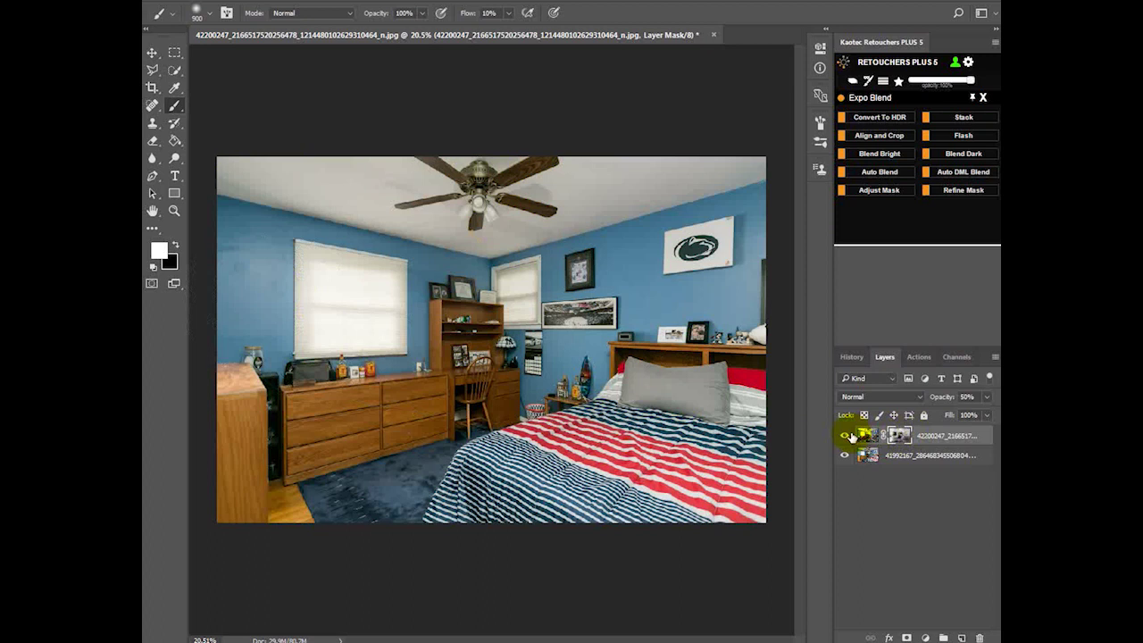
- Compare the painted blend, then stamp a New Merged Layer and open Camera Raw Filter on it
{"action": "left_click", "coordinate": [844, 436]}
{"action": "left_click", "coordinate": [844, 436]}
{"action": "left_click", "coordinate": [844, 436]}
{"action": "left_click", "coordinate": [844, 435]}
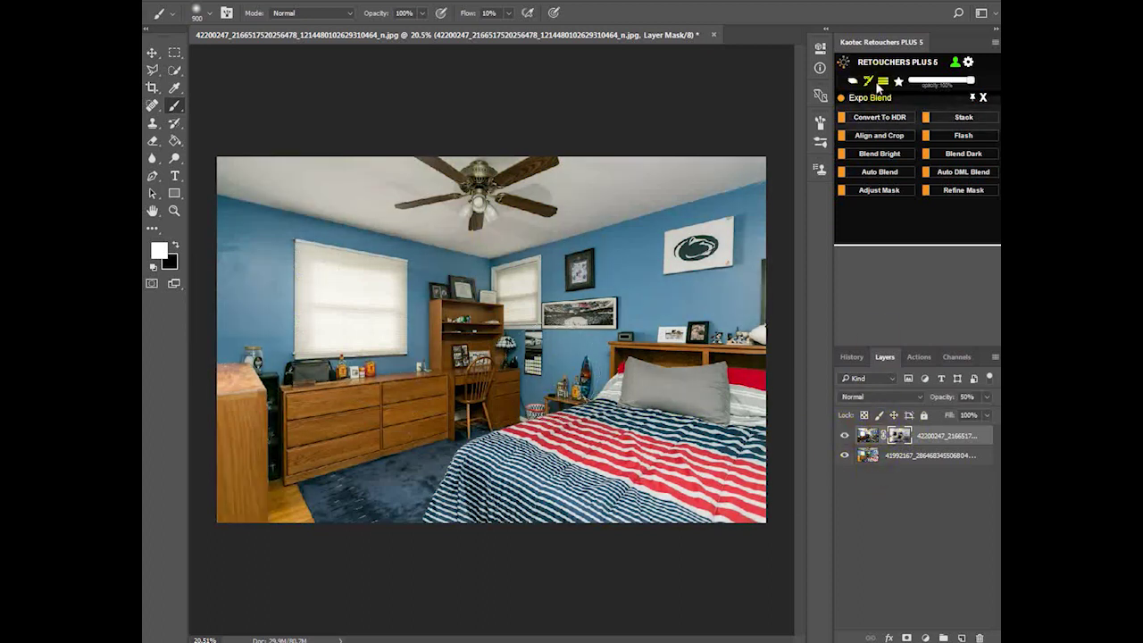
{"action": "left_click", "coordinate": [882, 81]}
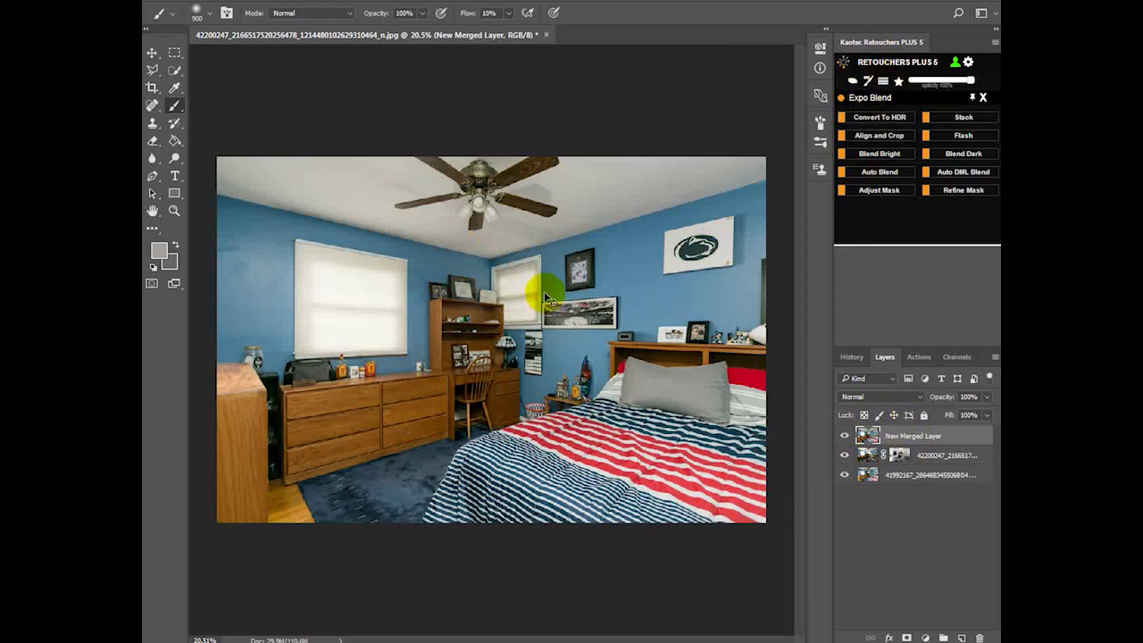
{"action": "key", "text": "ctrl+shift+a"}
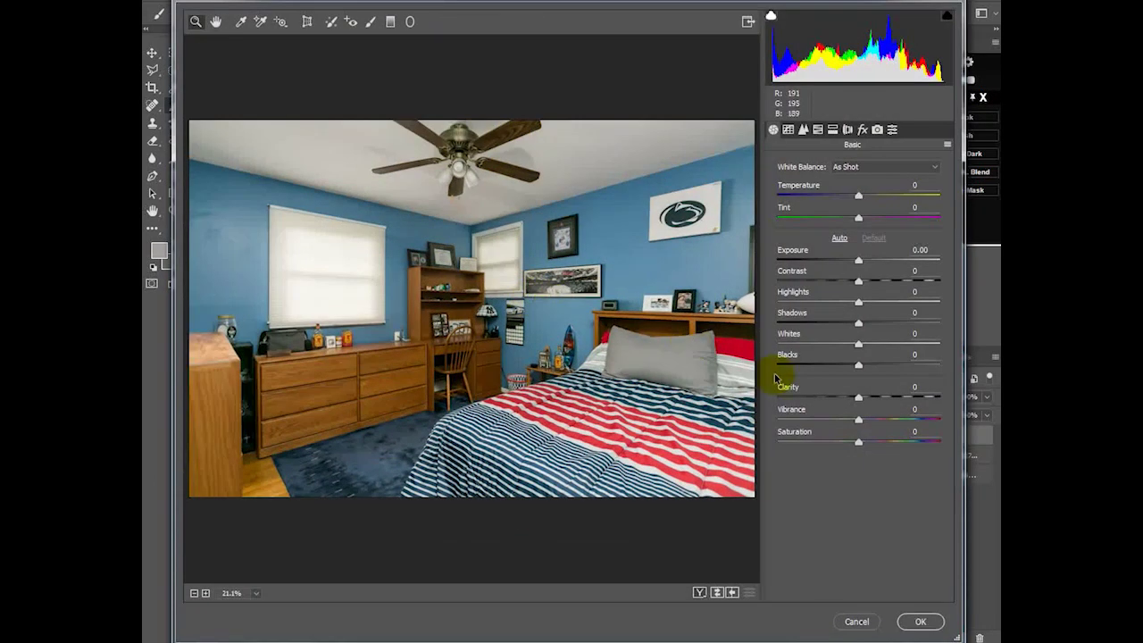
- Tone with Shadows +46, Whites +23, Contrast +14, Highlights -32, Clarity +11, then Snap Flatten
{"action": "left_click_drag", "start_coordinate": [884, 328], "coordinate": [895, 328]}
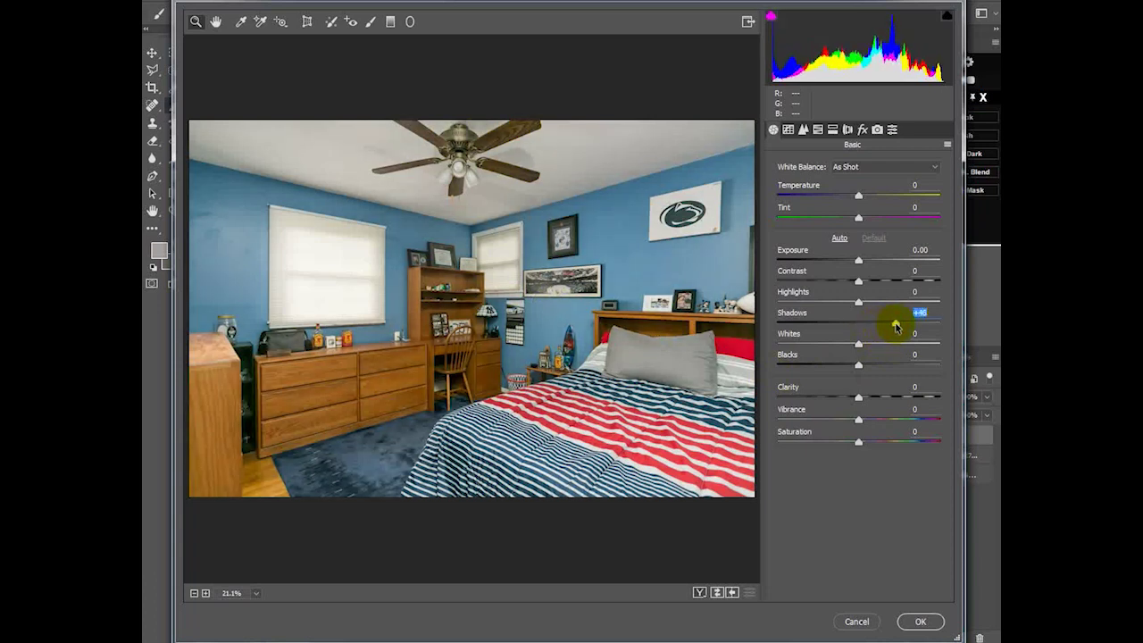
{"action": "left_click", "coordinate": [878, 342]}
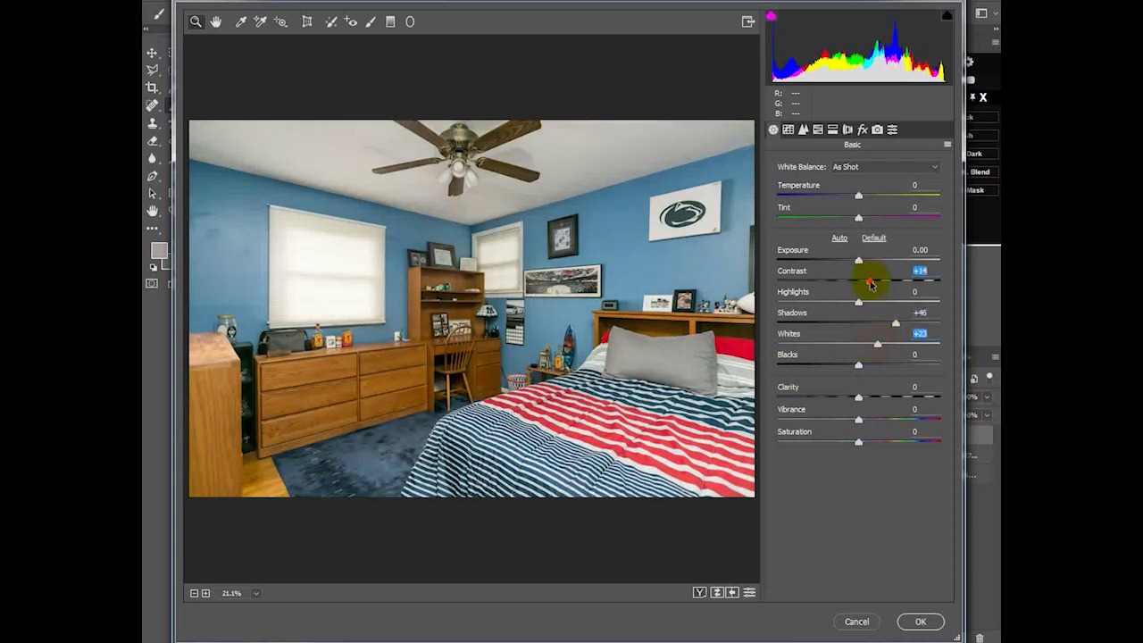
{"action": "left_click_drag", "start_coordinate": [841, 307], "coordinate": [825, 306]}
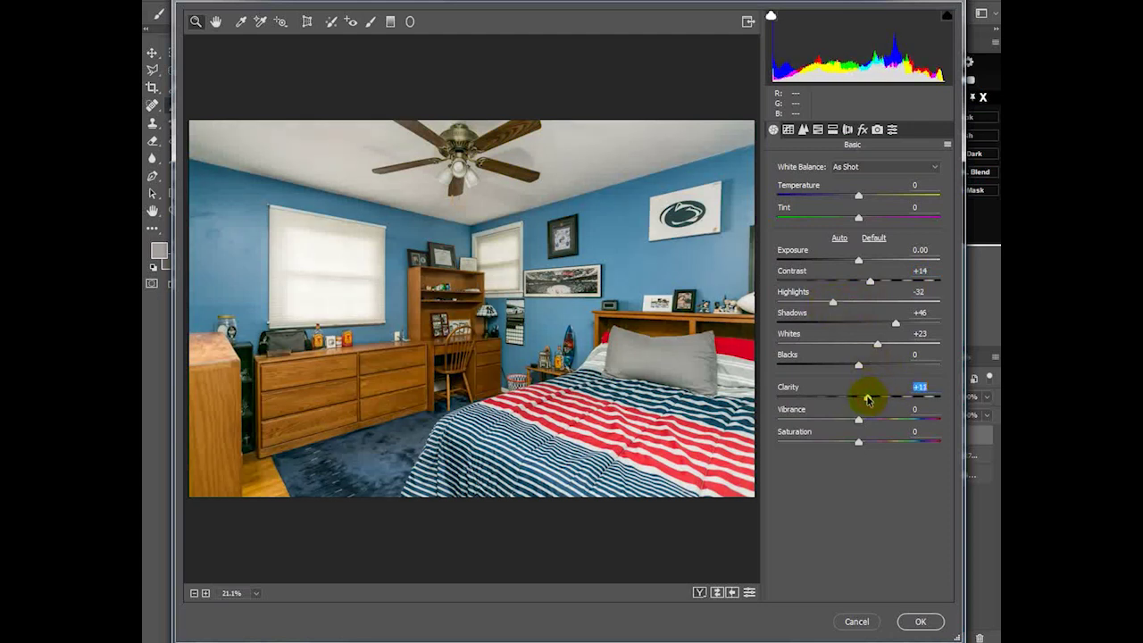
{"action": "left_click", "coordinate": [921, 621]}
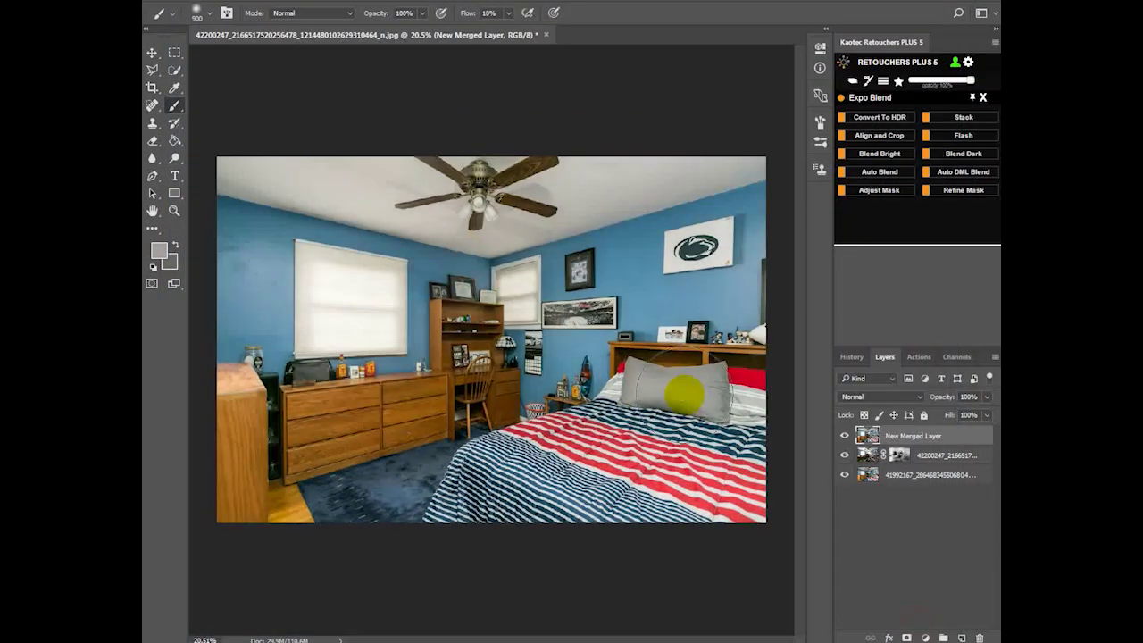
{"action": "left_click", "coordinate": [865, 83]}
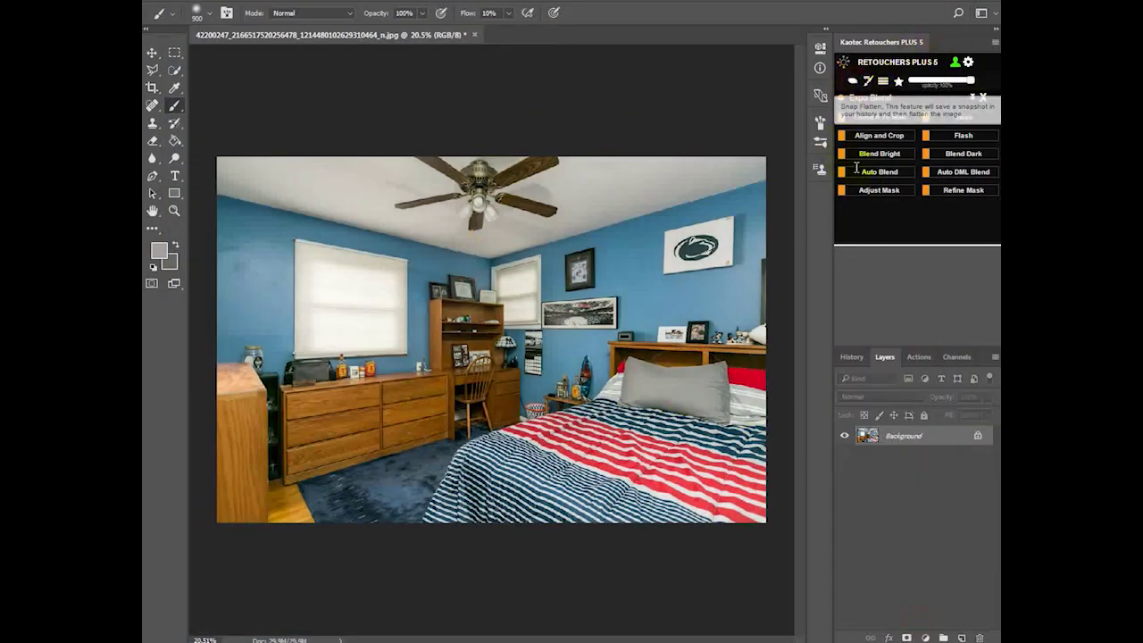
{"action": "left_click", "coordinate": [984, 103]}
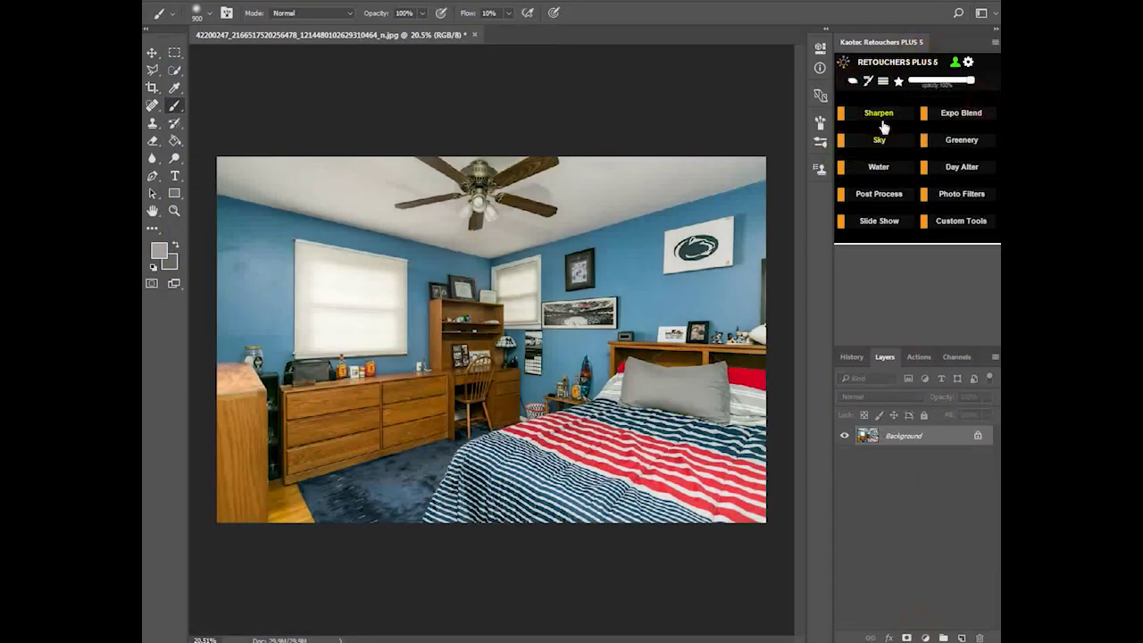
- Run HD Sharpen, zoom into the desk, and set the High Pass radius to 3.0 px
{"action": "left_click", "coordinate": [880, 121]}
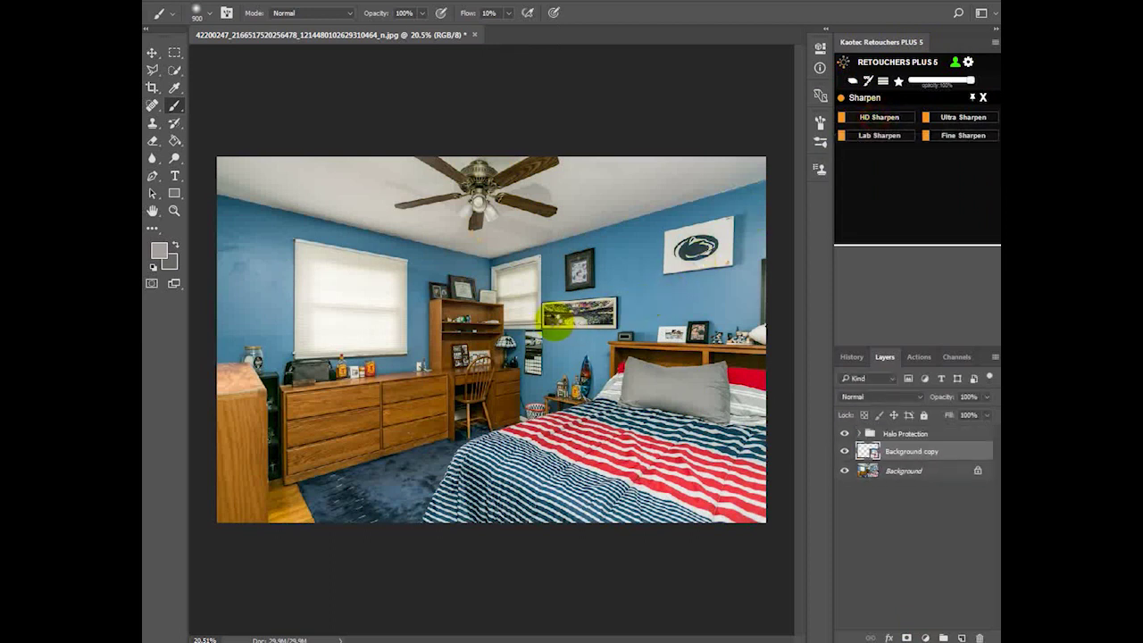
{"action": "key", "text": "z"}
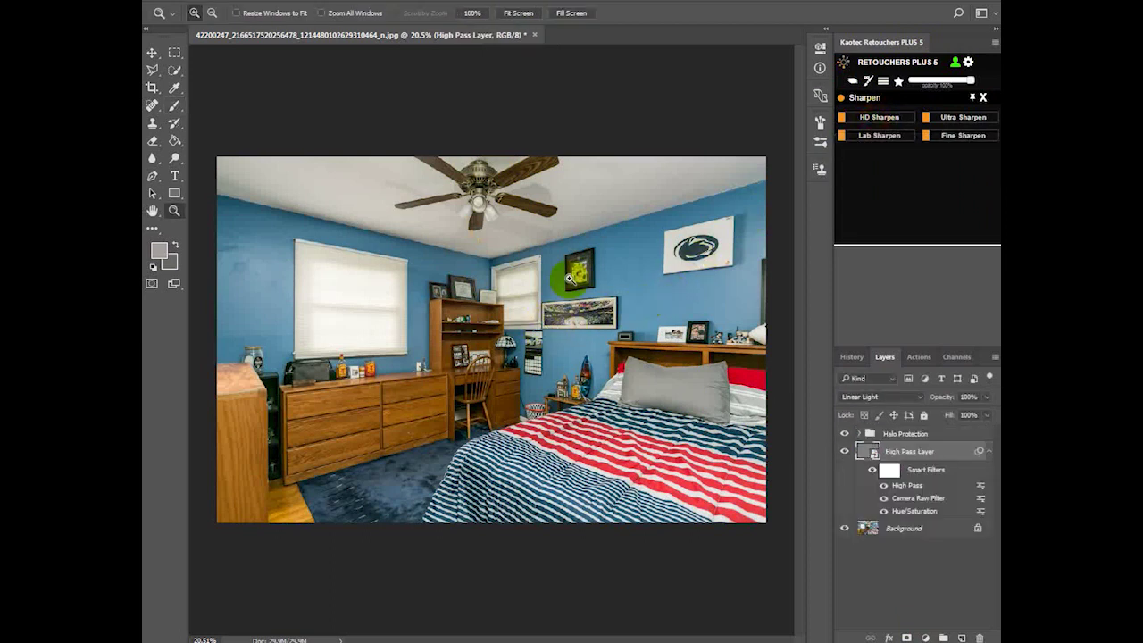
{"action": "left_click", "coordinate": [514, 380]}
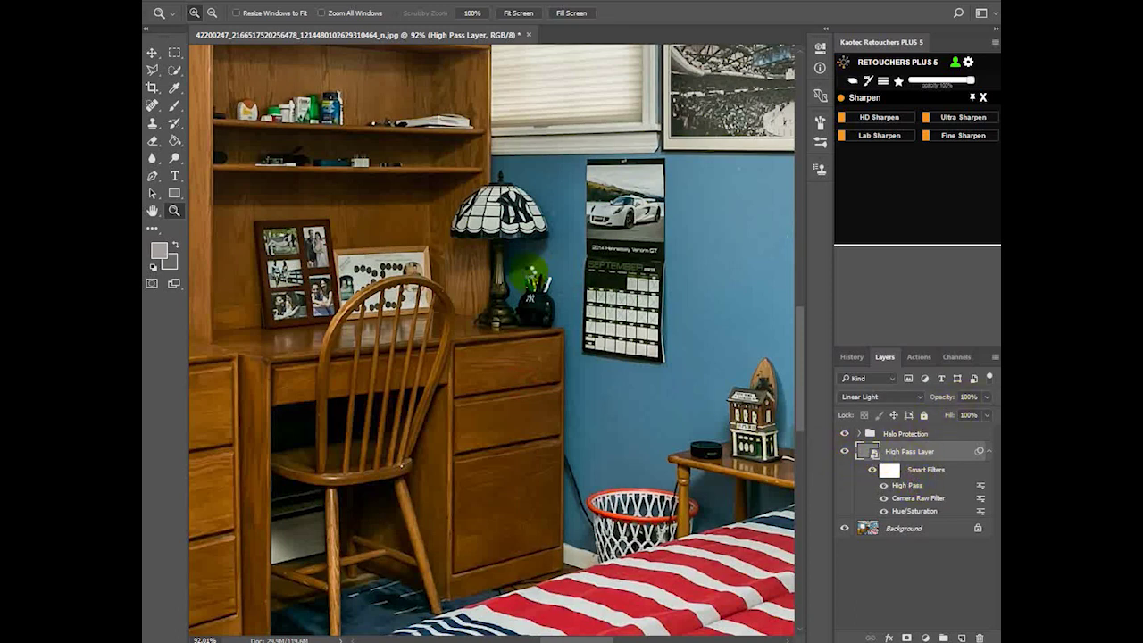
{"action": "left_click_drag", "start_coordinate": [484, 339], "coordinate": [499, 344]}
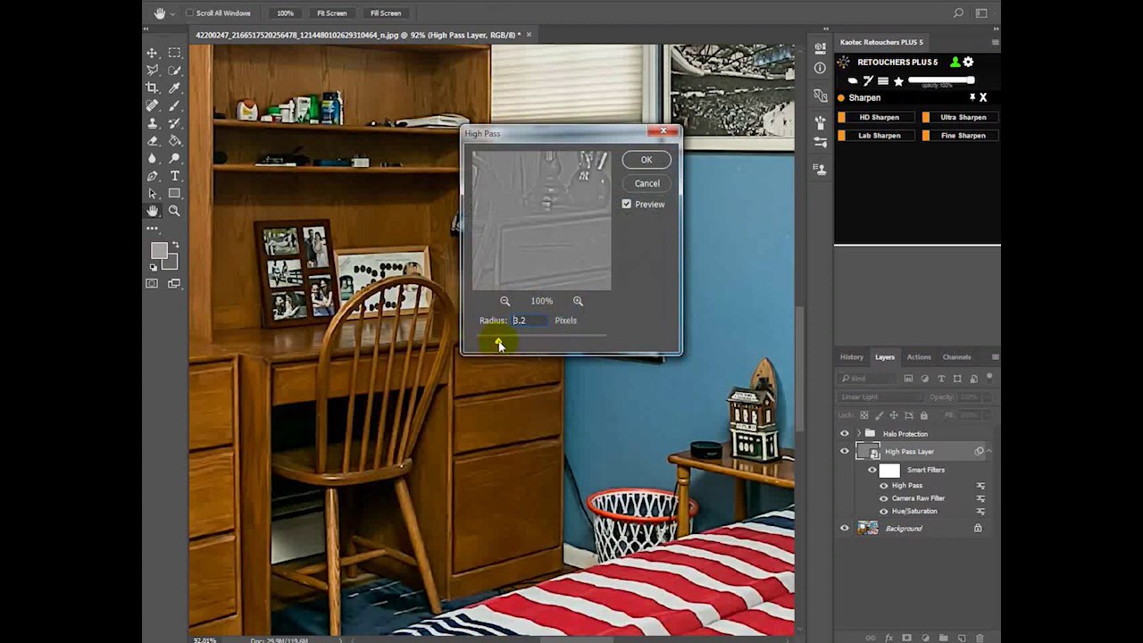
{"action": "left_click", "coordinate": [647, 159]}
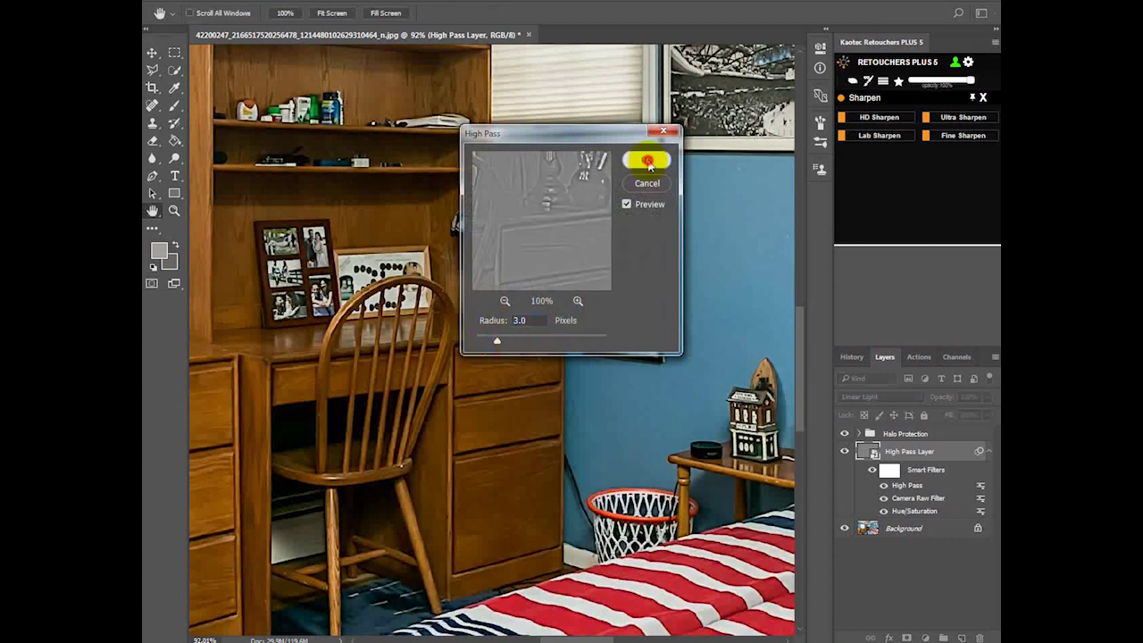
{"action": "left_click", "coordinate": [880, 566]}
{"action": "left_click", "coordinate": [595, 252], "text": "alt"}
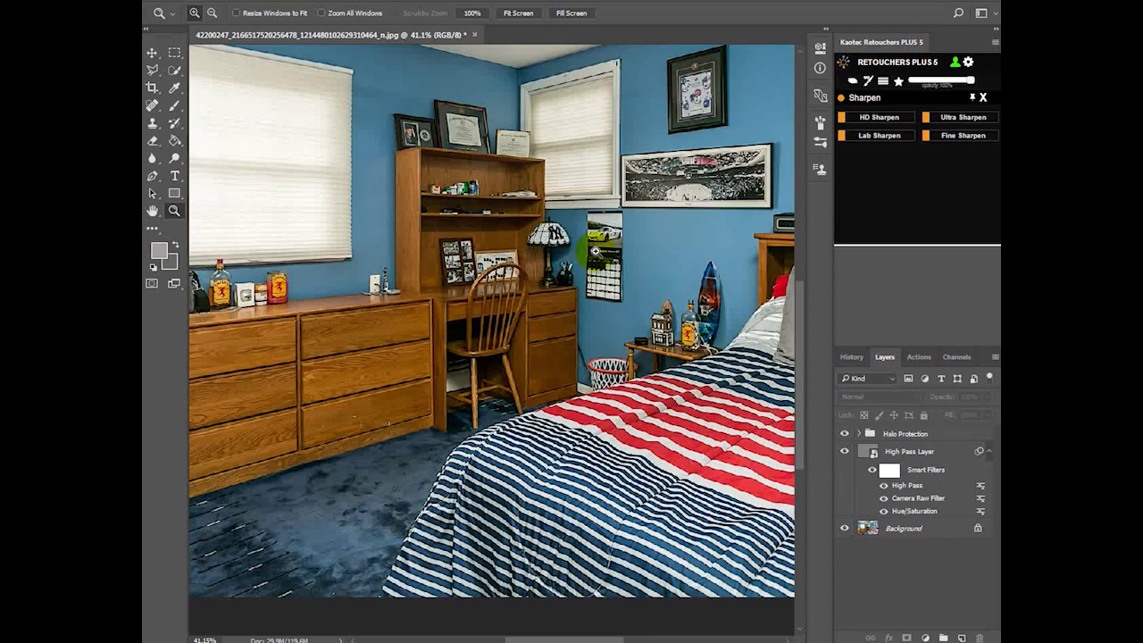
{"action": "left_click", "coordinate": [604, 249], "text": "alt"}
{"action": "left_click", "coordinate": [604, 248]}
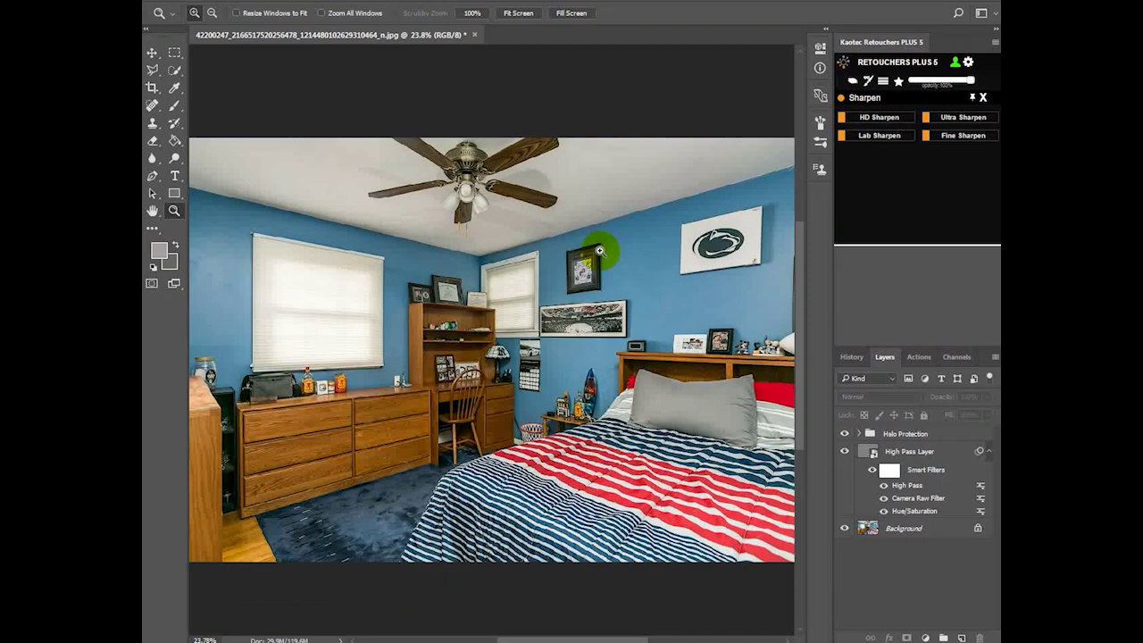
{"action": "left_click", "coordinate": [600, 251]}
{"action": "left_click", "coordinate": [600, 251]}
{"action": "left_click", "coordinate": [845, 451]}
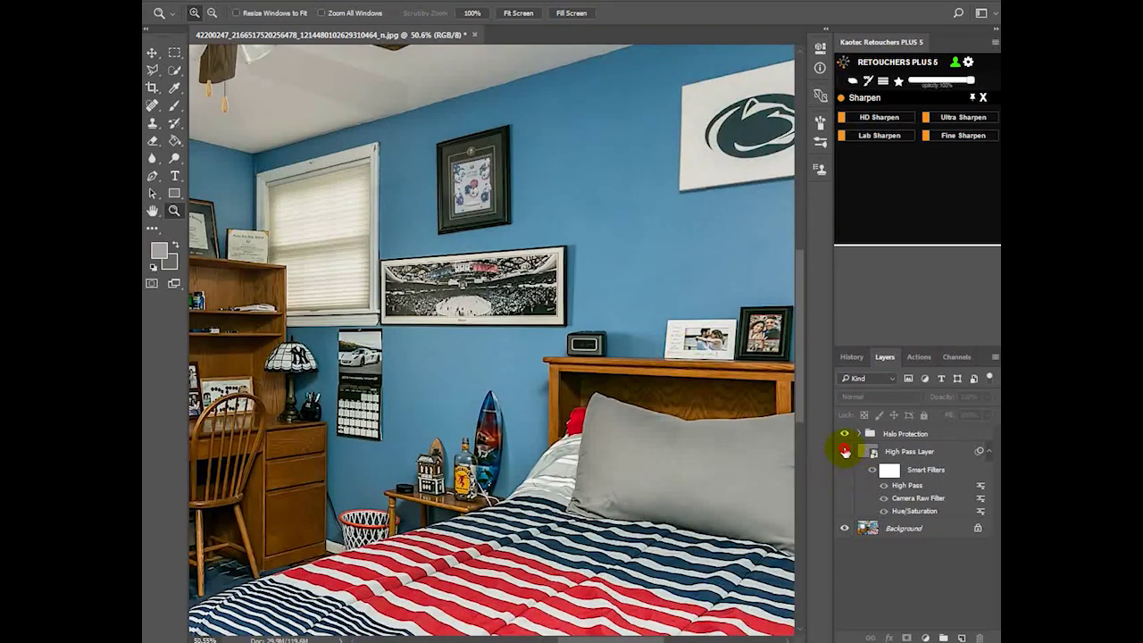
{"action": "left_click", "coordinate": [421, 243], "text": "alt"}
{"action": "left_click", "coordinate": [434, 247], "text": "alt"}
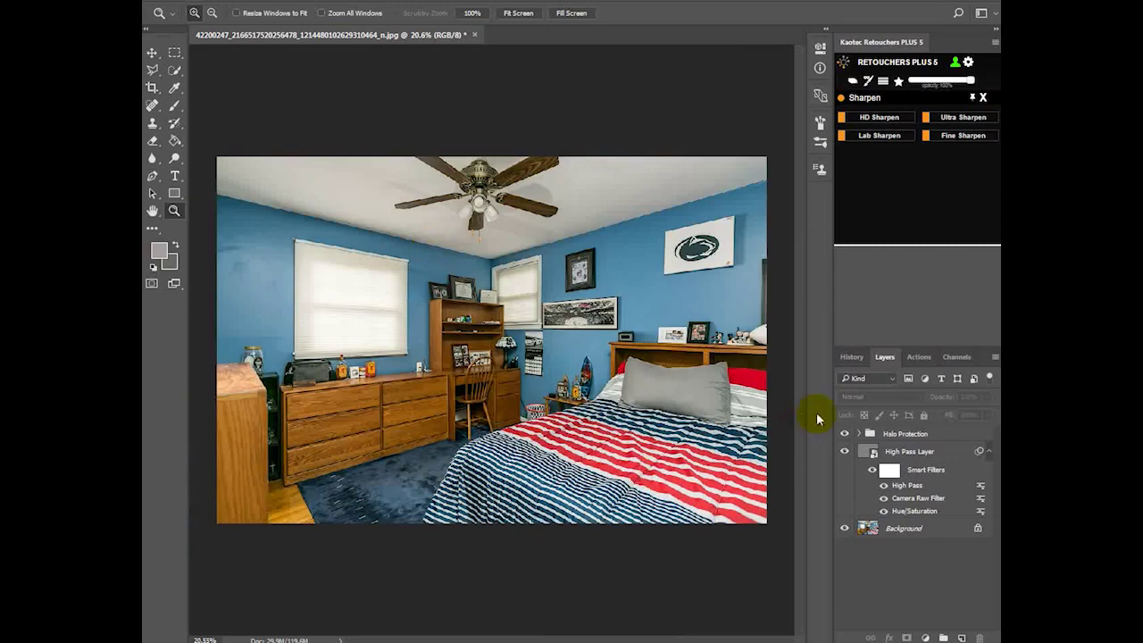